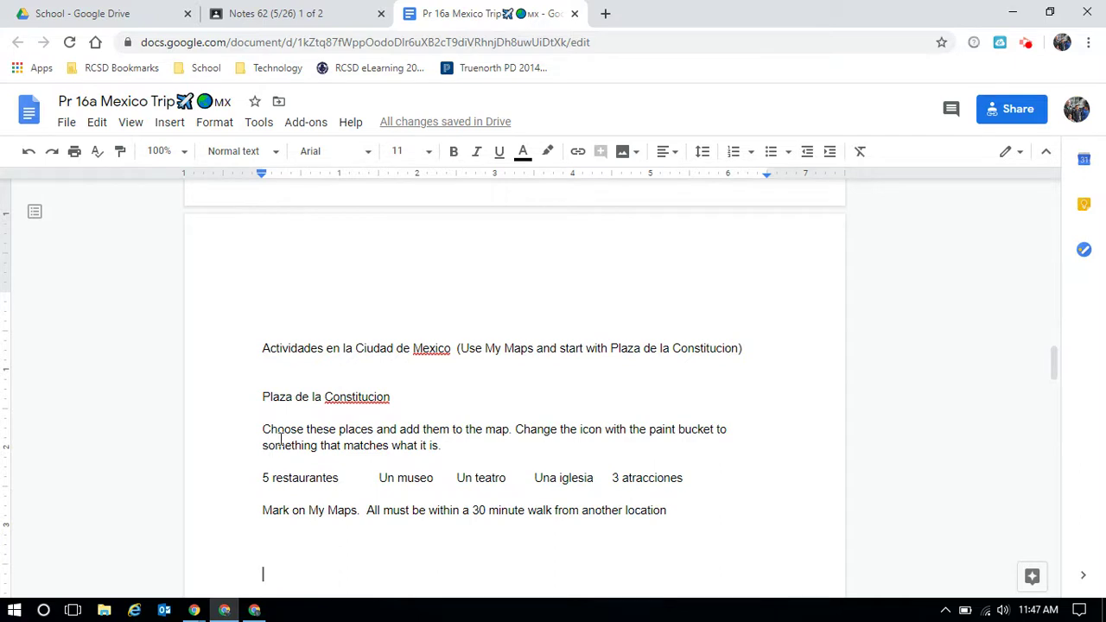
Step: Switch to Google Drive and create a new Google My Maps map in the School folder, accepting the folder's sharing permissions
drag(1049, 370, 1065, 339)
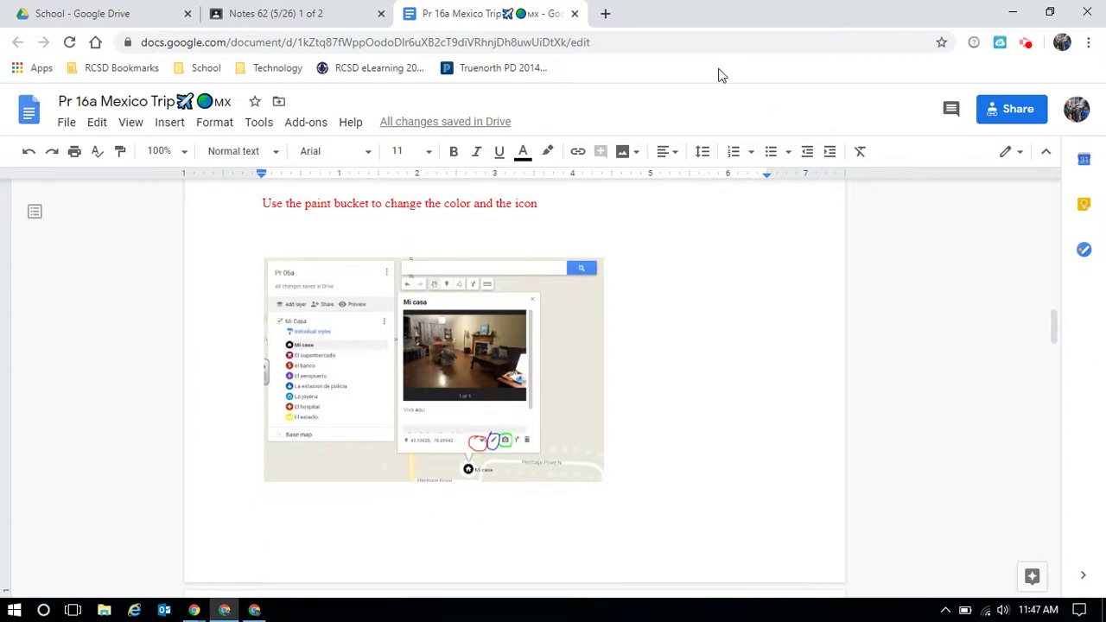
click(100, 12)
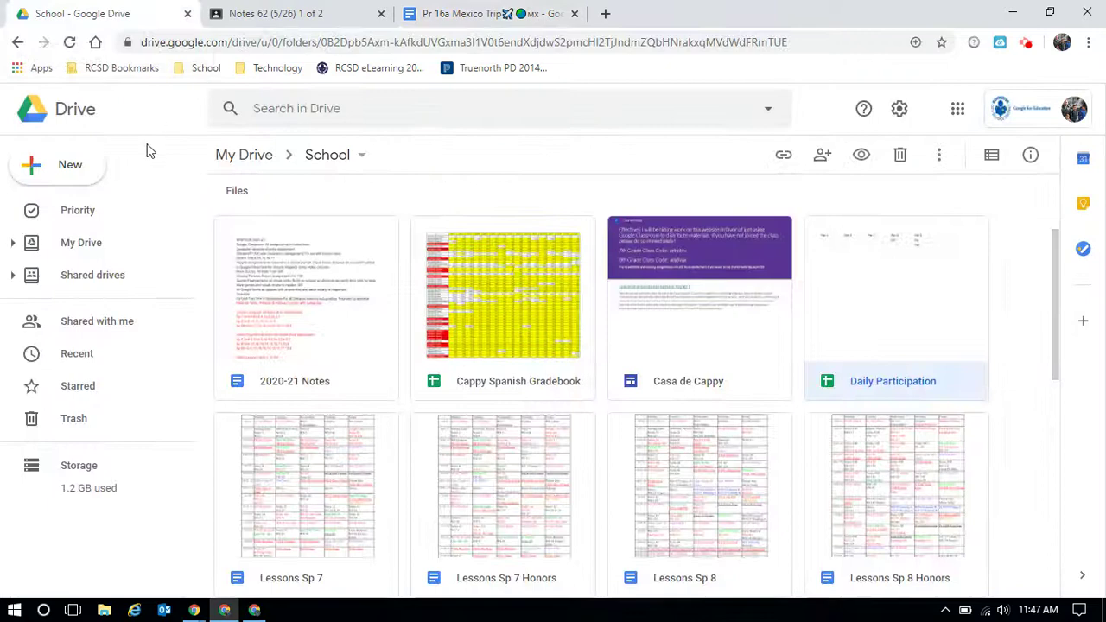
click(65, 166)
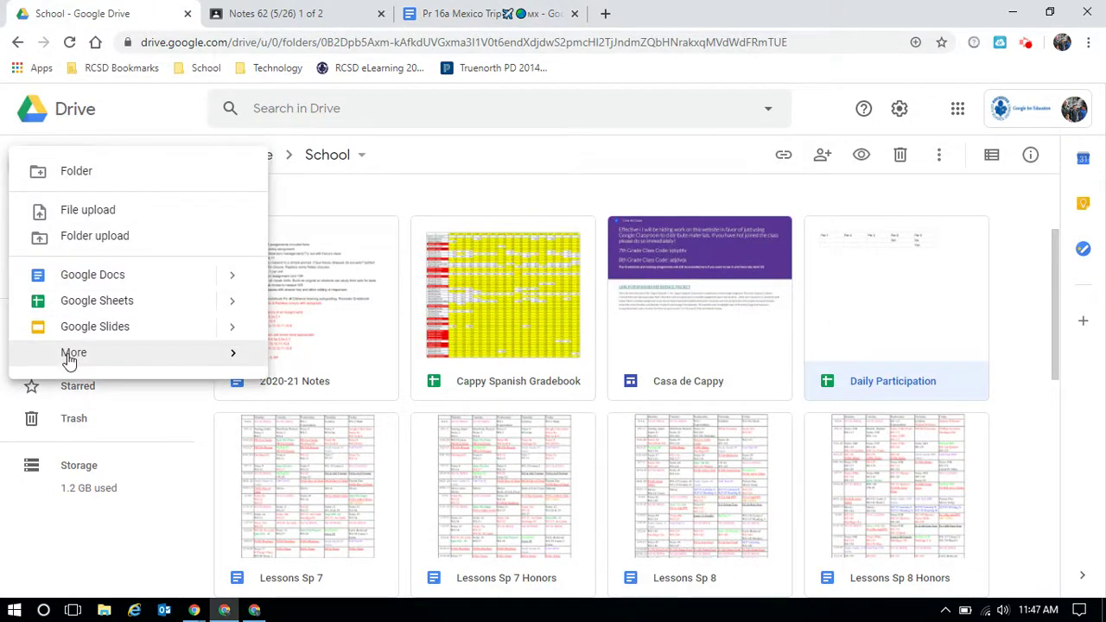
mouse_move(69, 359)
click(367, 412)
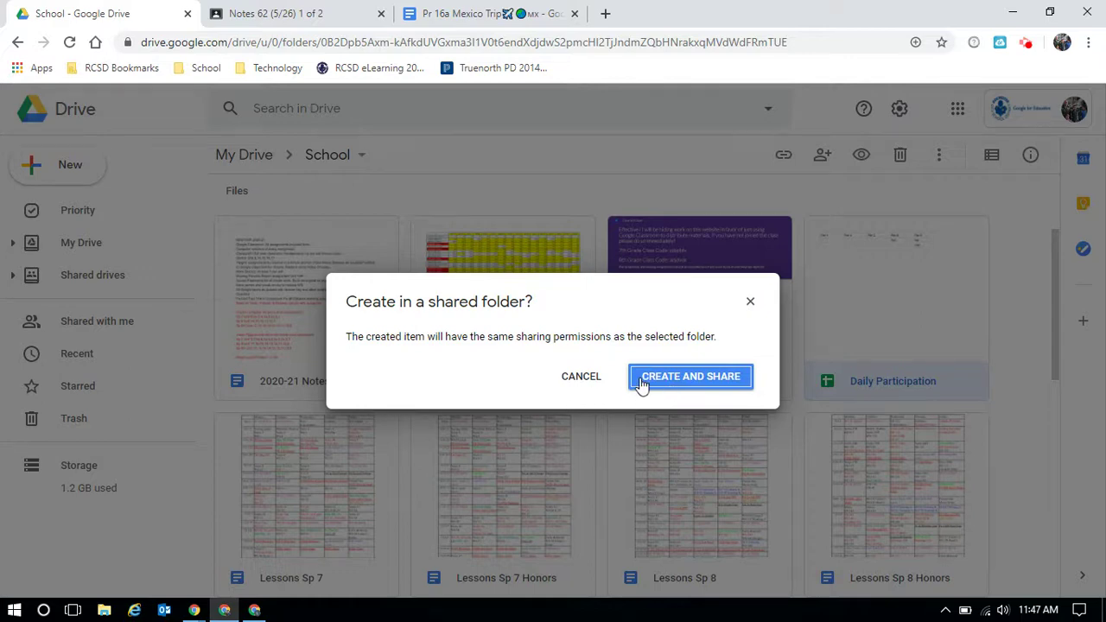
click(697, 373)
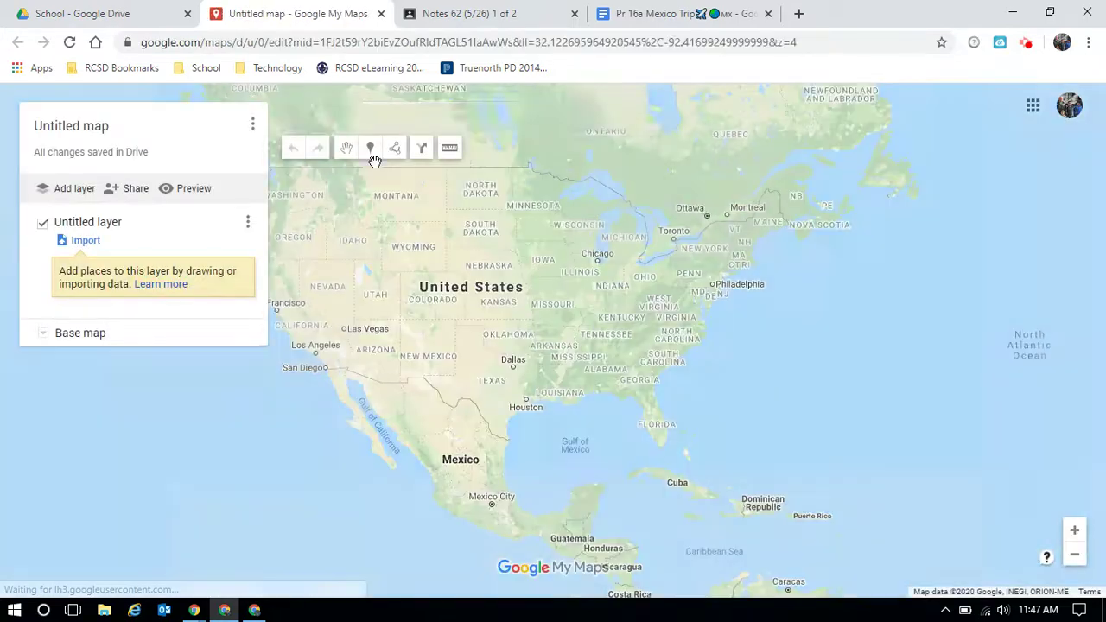
Step: Title the new map Mexico City and save the title
click(103, 128)
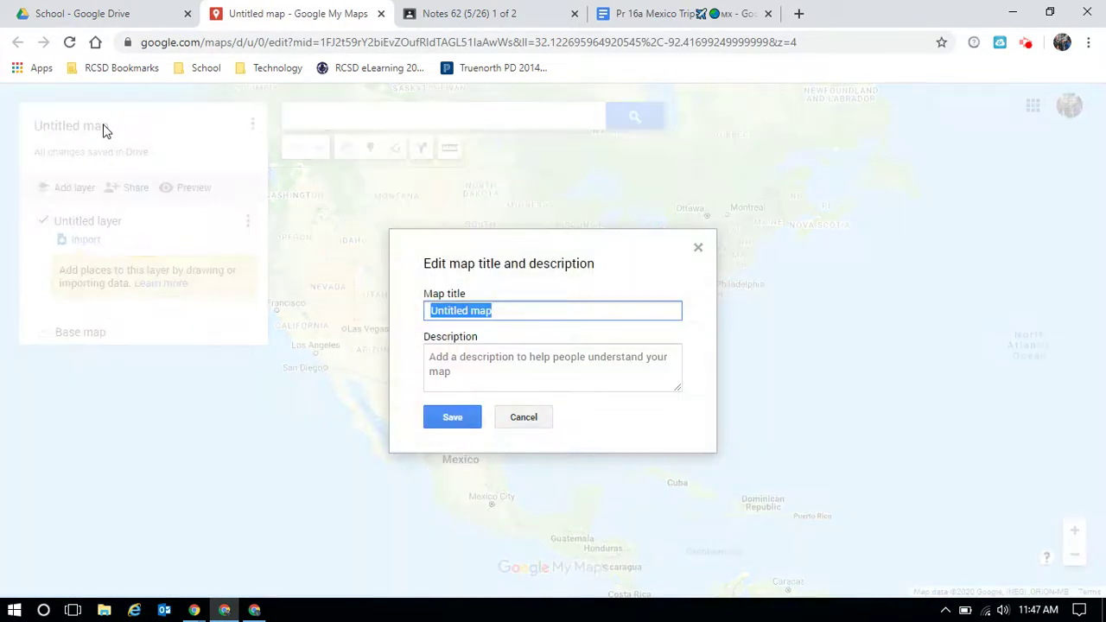
text(Mexico City)
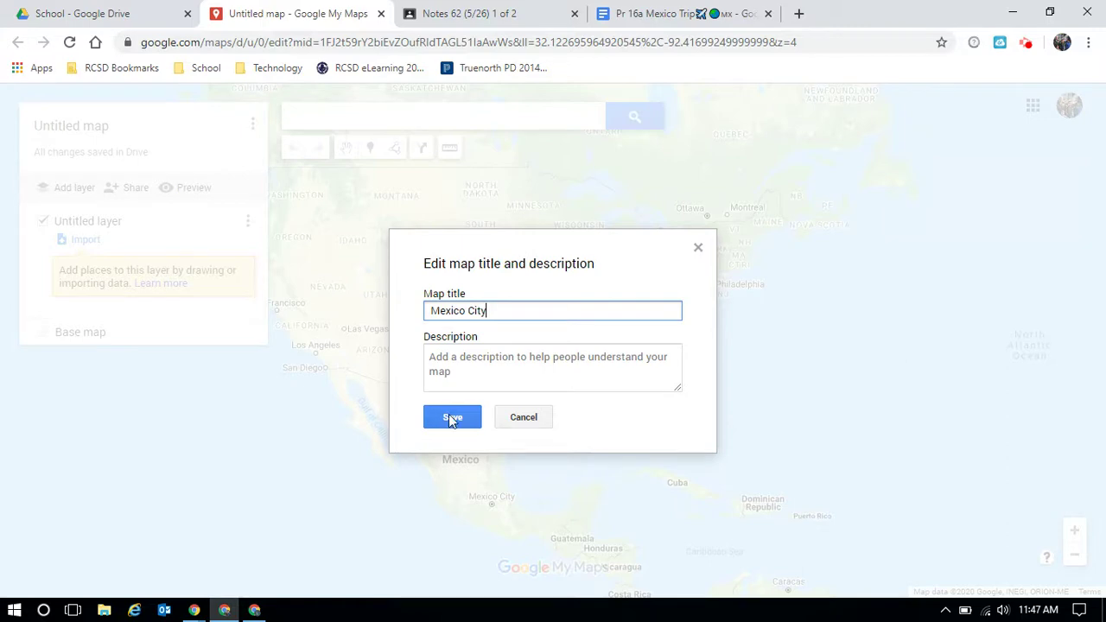
click(449, 417)
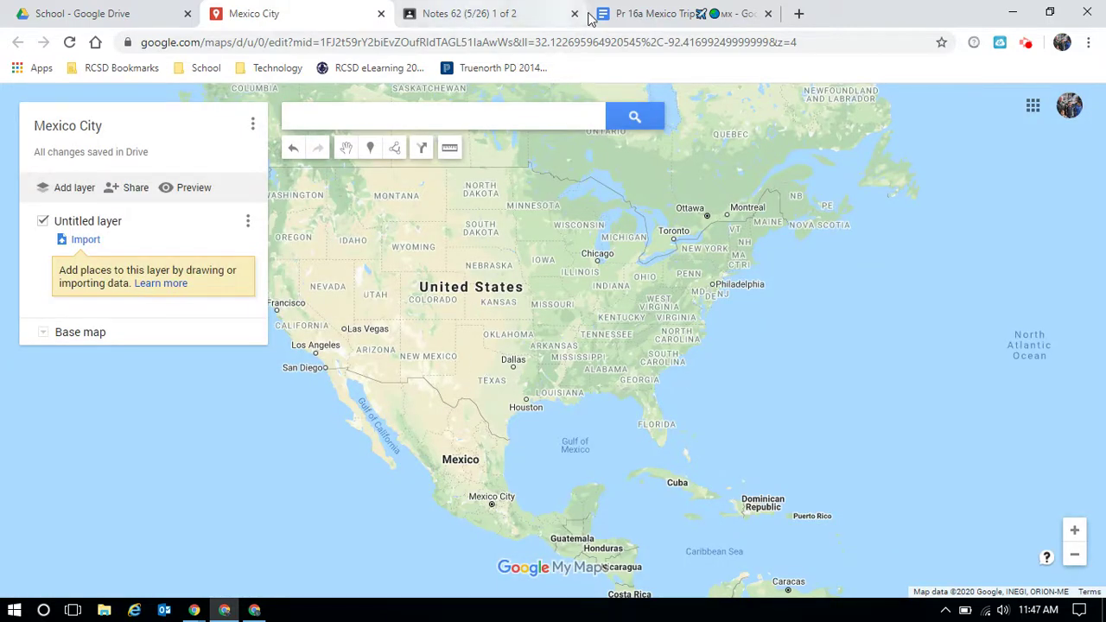
Step: Switch to the Mexico Trip document and copy the place name "Plaza de la Constitucion" under the Ciudad de Mexico activities
click(657, 17)
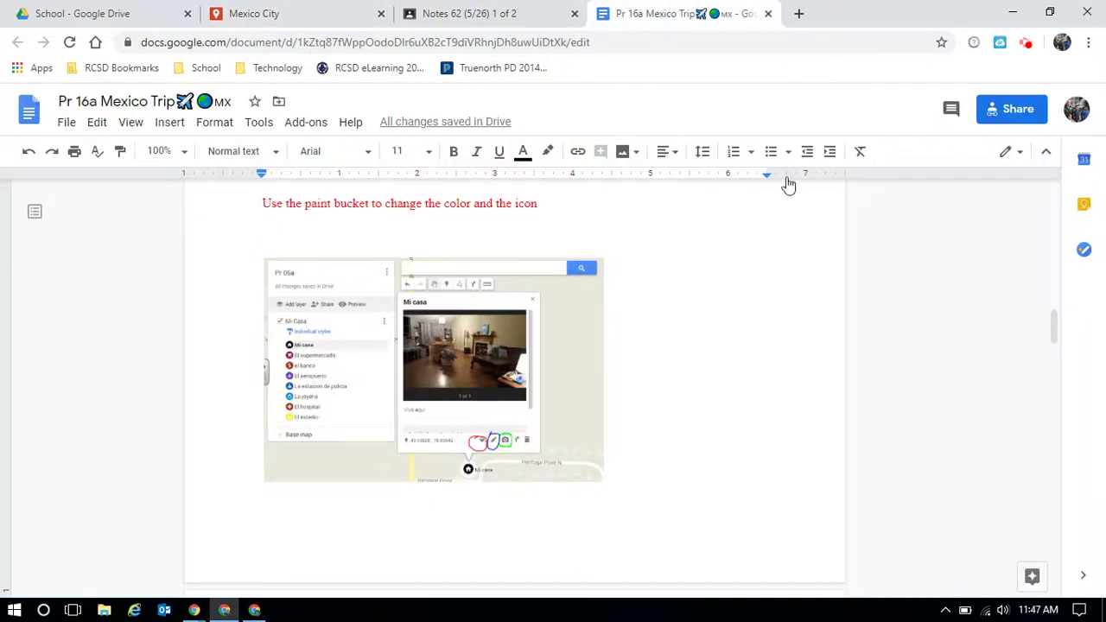
drag(1056, 329, 1065, 366)
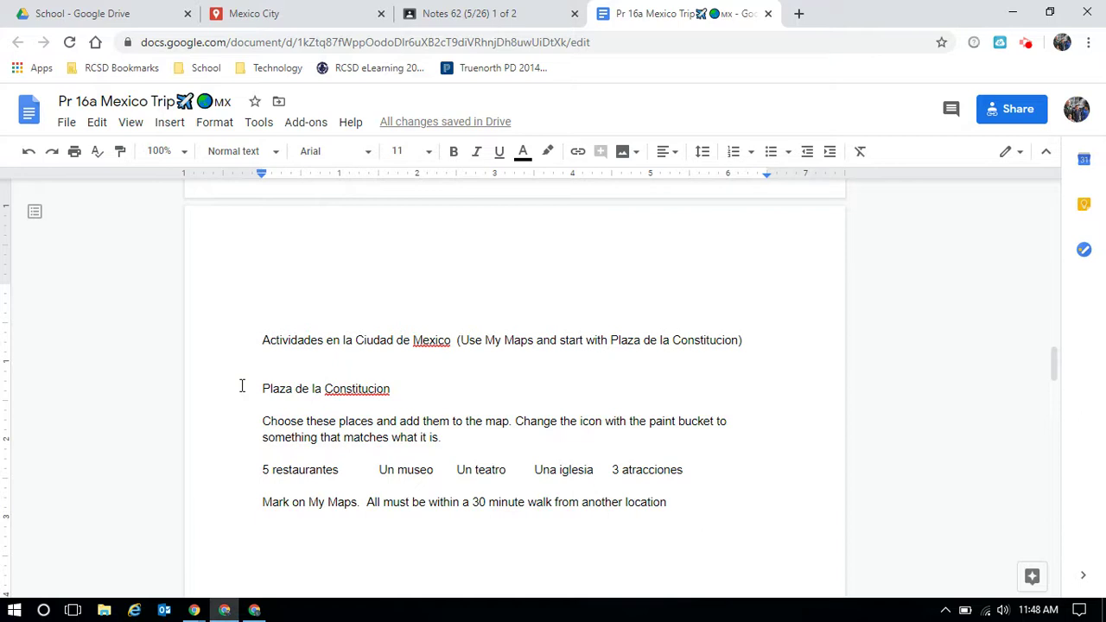
drag(263, 389, 389, 391)
key(ctrl+c)
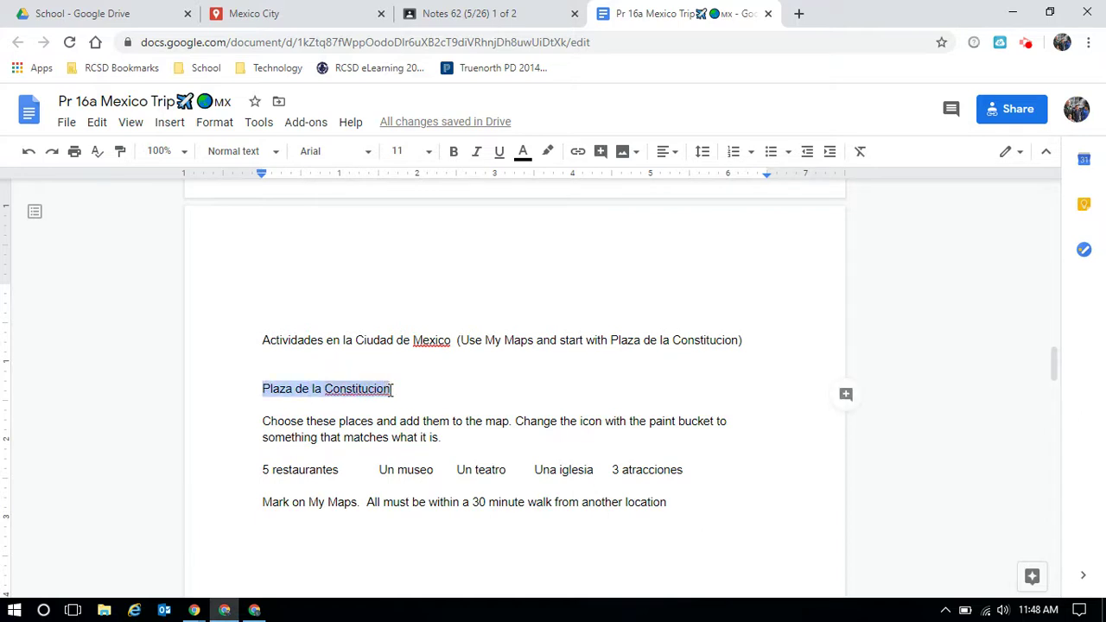
Step: Search the Mexico City map for the copied place name, choose the result in Centro, Mexico City, CDMX, and add it to the map
click(276, 17)
click(328, 119)
key(ctrl+v)
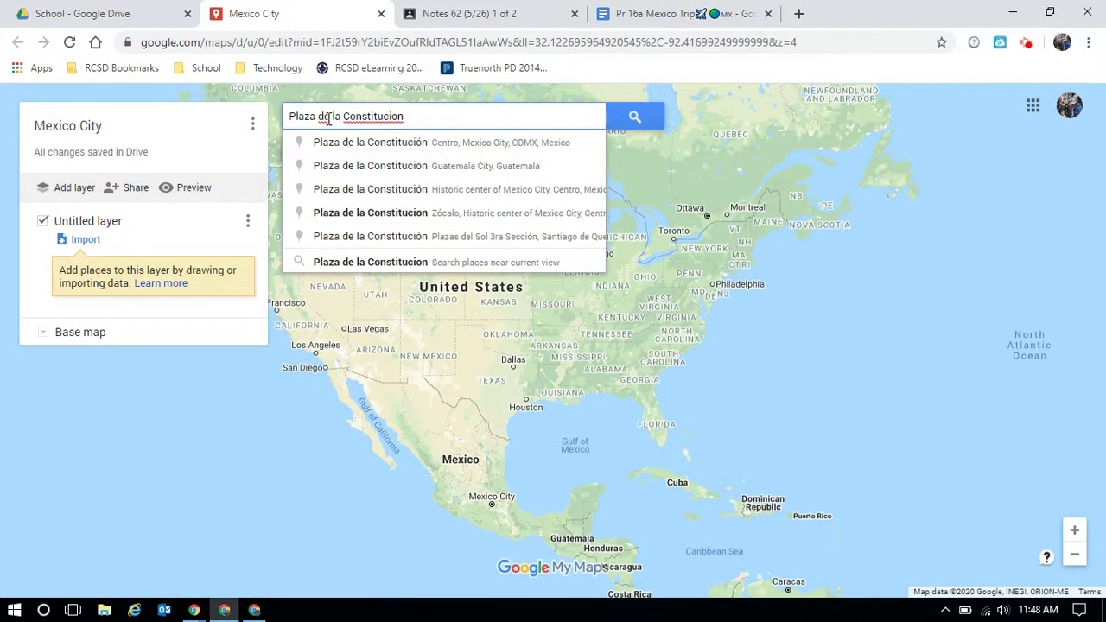
click(399, 145)
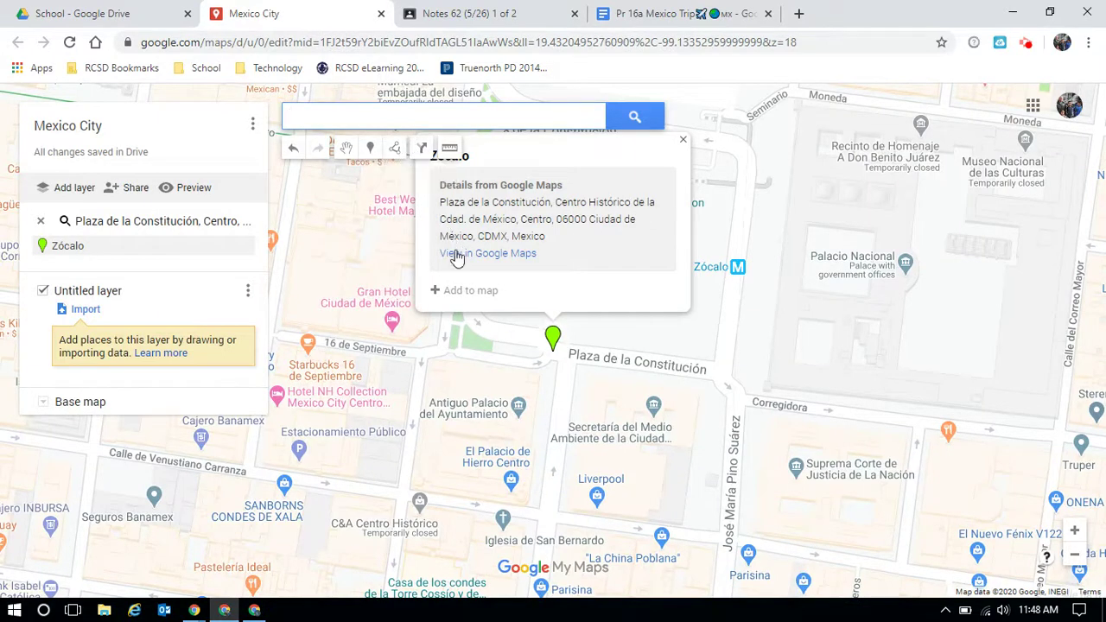
click(465, 292)
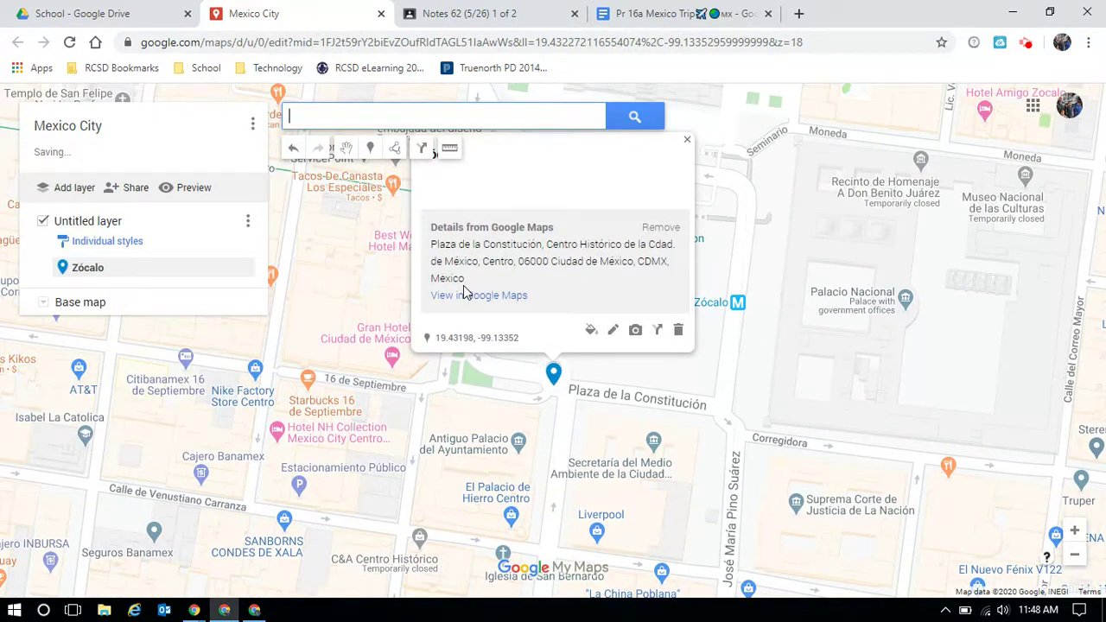
Step: Style the Zócalo marker with the dark pink color and the parking (P) icon
click(590, 334)
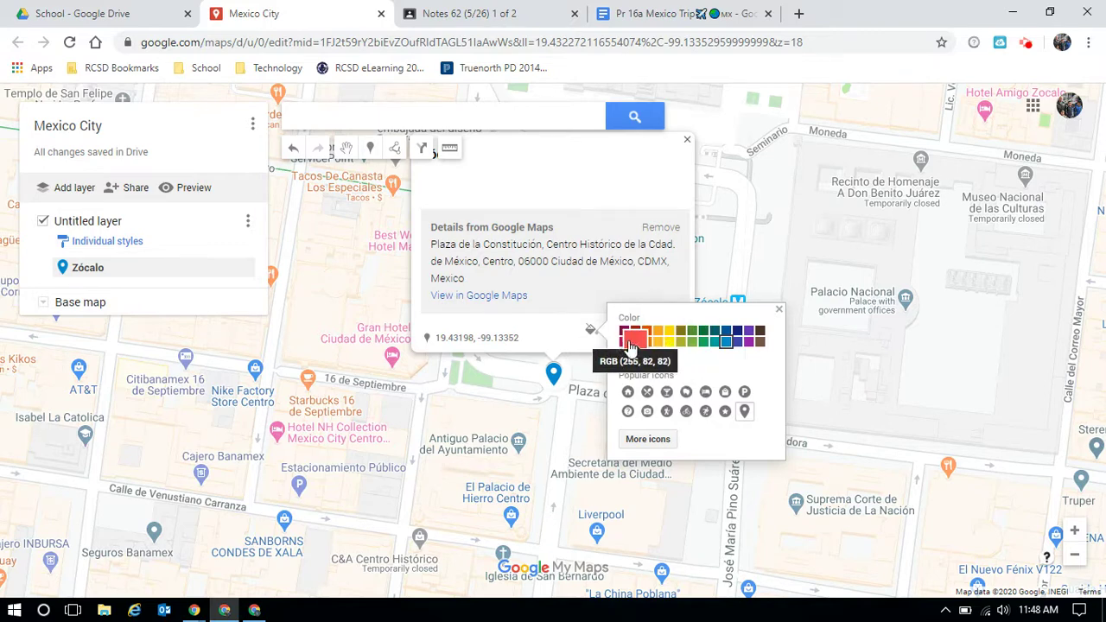
click(624, 341)
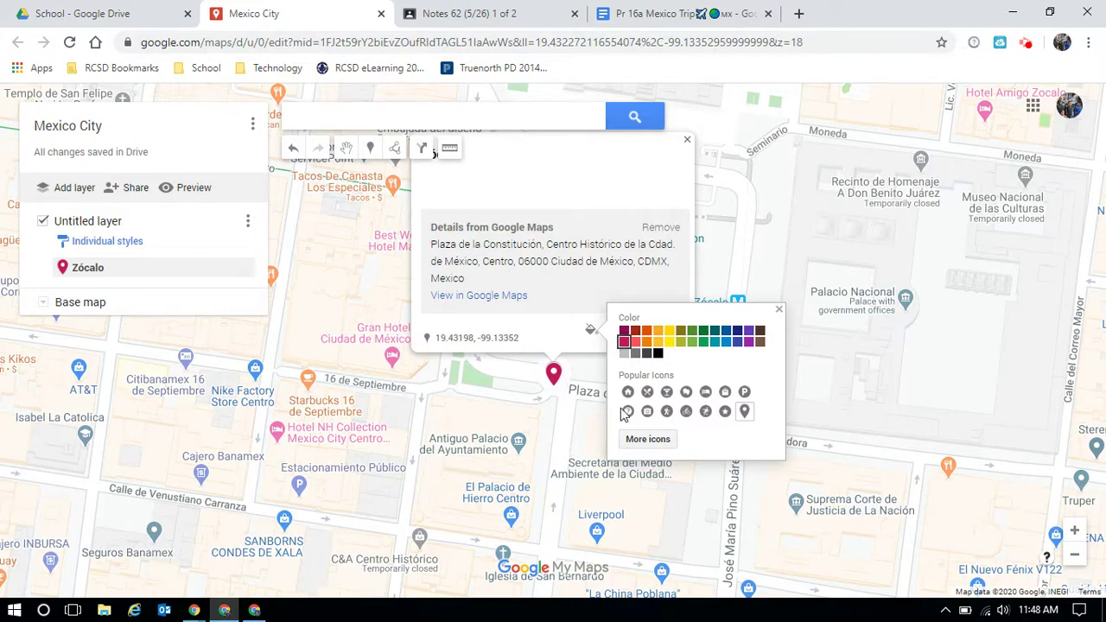
click(745, 394)
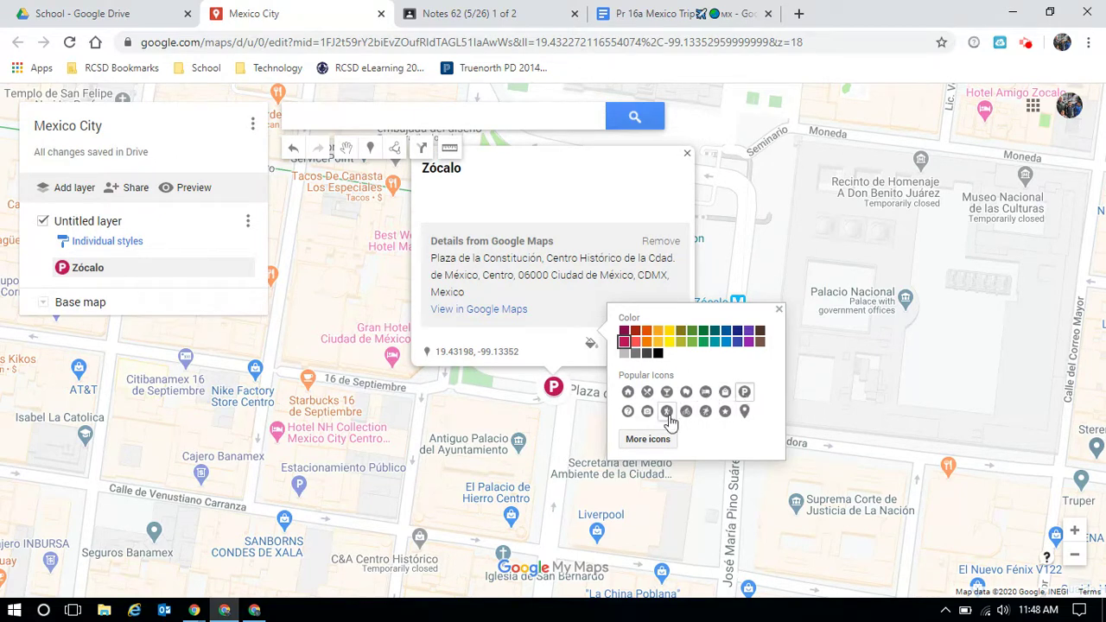
click(649, 439)
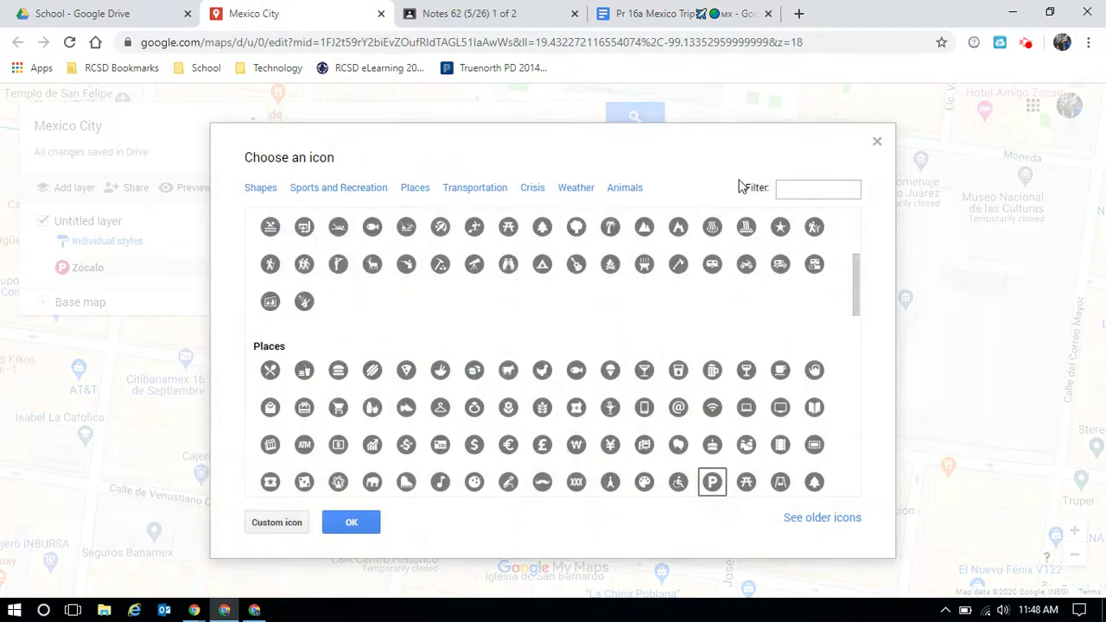
text(plaza)
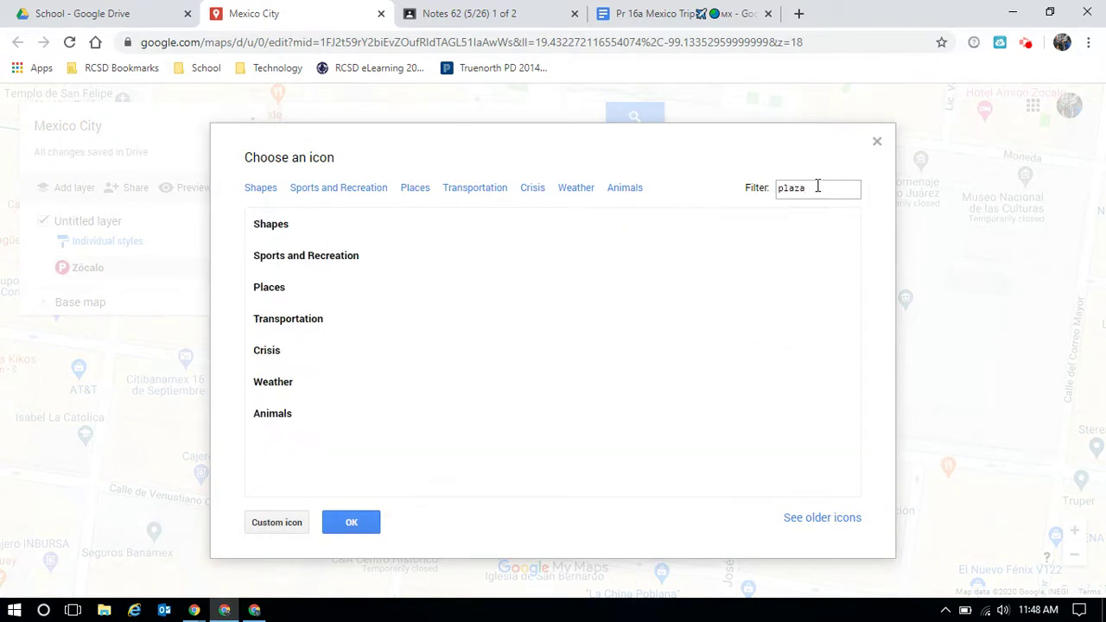
key(Return)
key(BackSpace)
drag(884, 140, 876, 142)
click(875, 143)
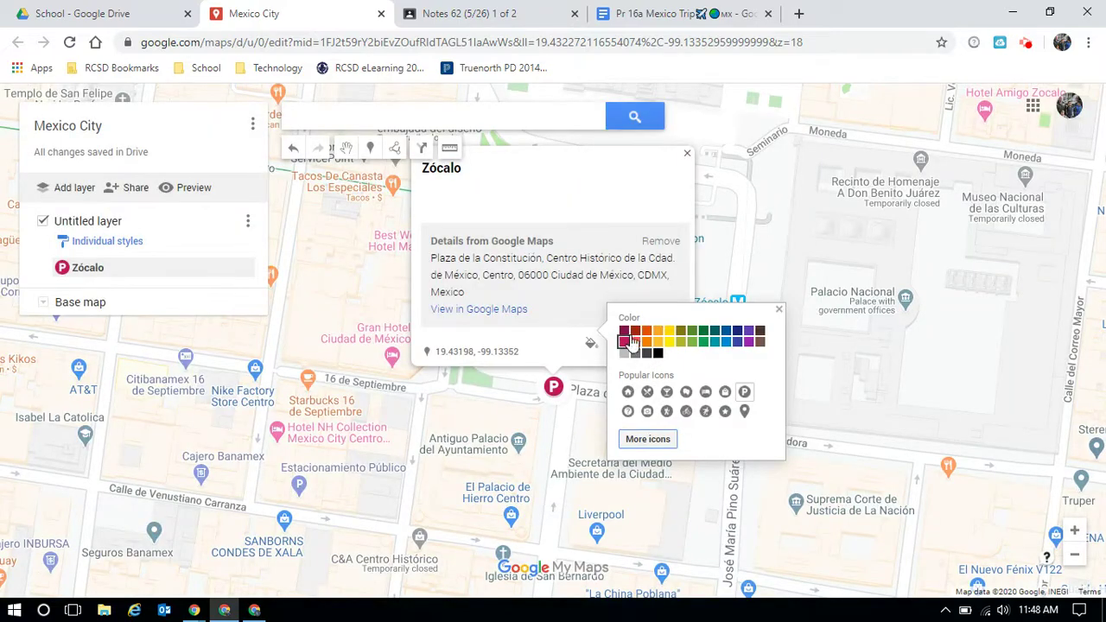
click(879, 367)
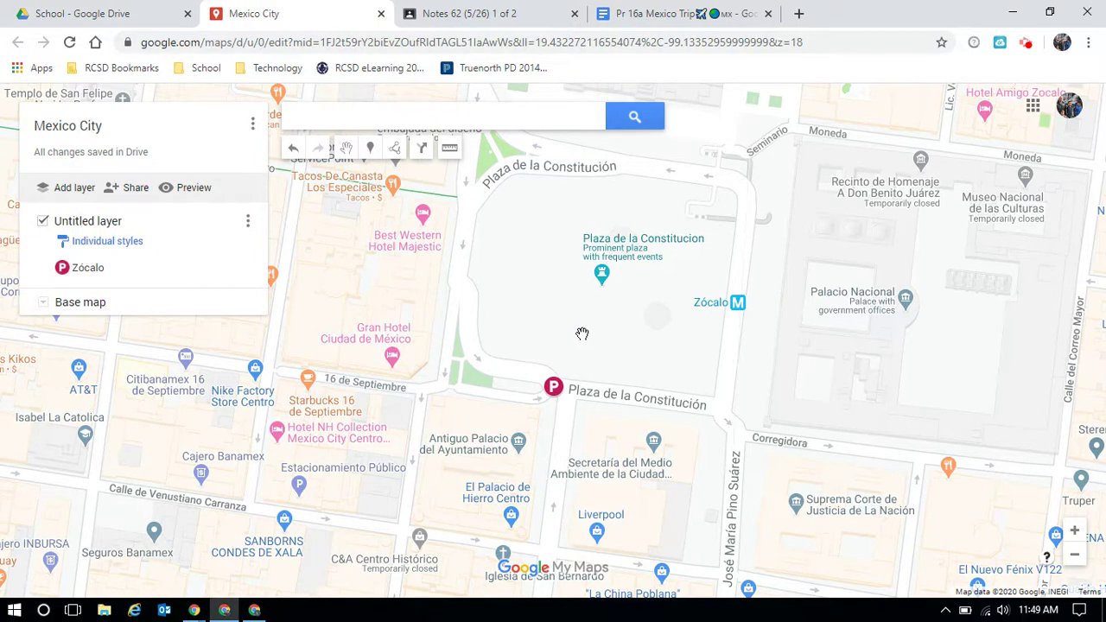
Step: Check the required places in the Mexico Trip document and add the Los Especiales taco restaurant beside the plaza to the map
click(650, 15)
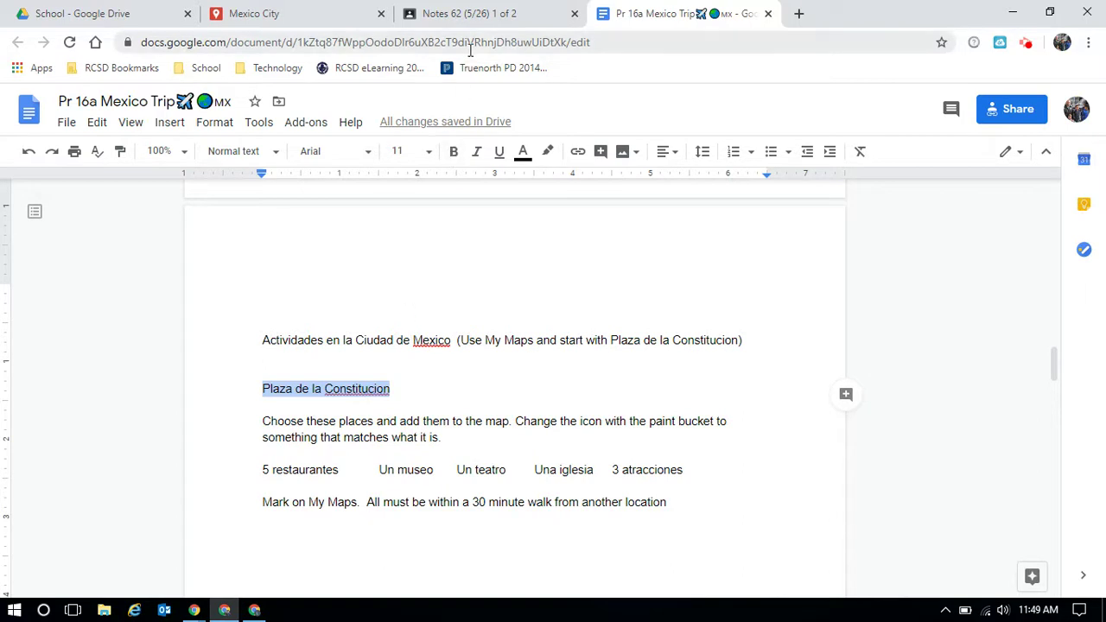
click(265, 17)
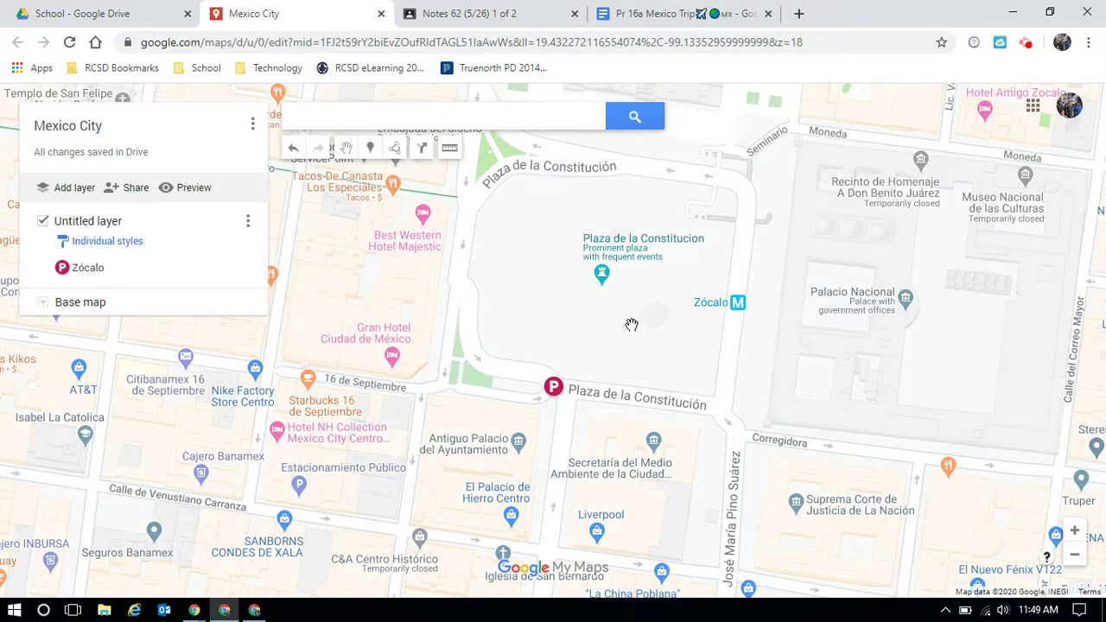
click(394, 185)
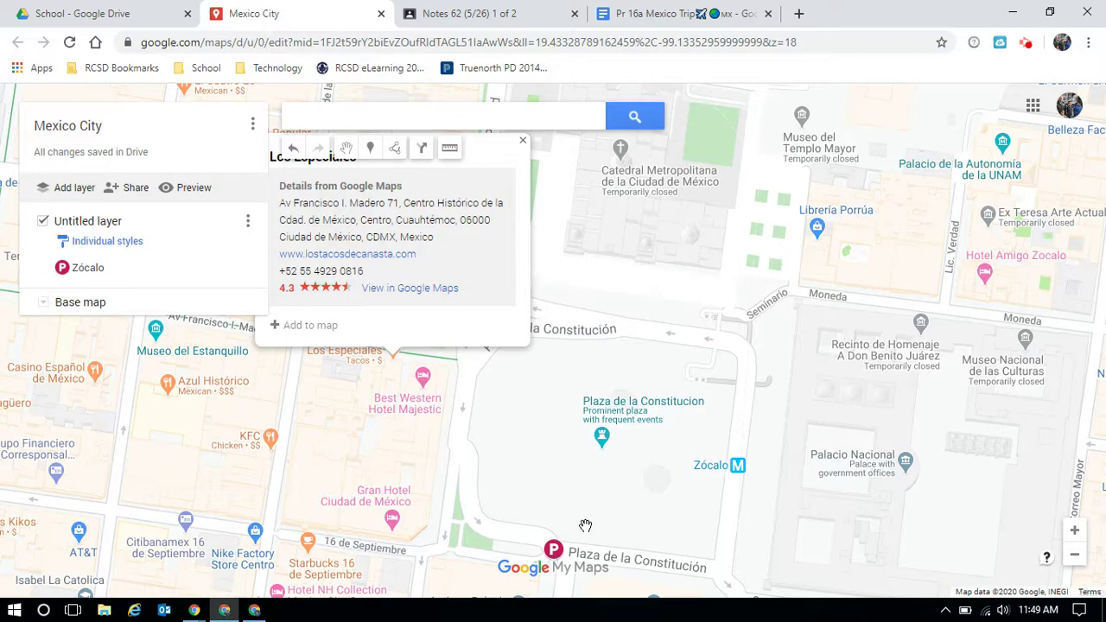
click(310, 326)
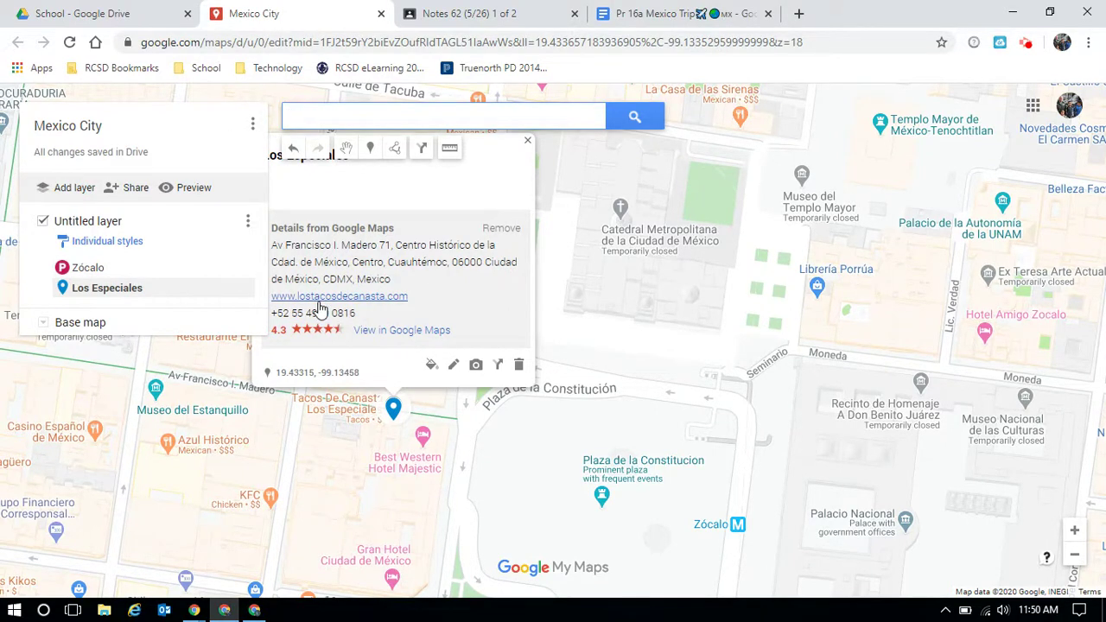
Step: Style the Los Especiales marker with the dark green color and the restaurant icon
click(433, 366)
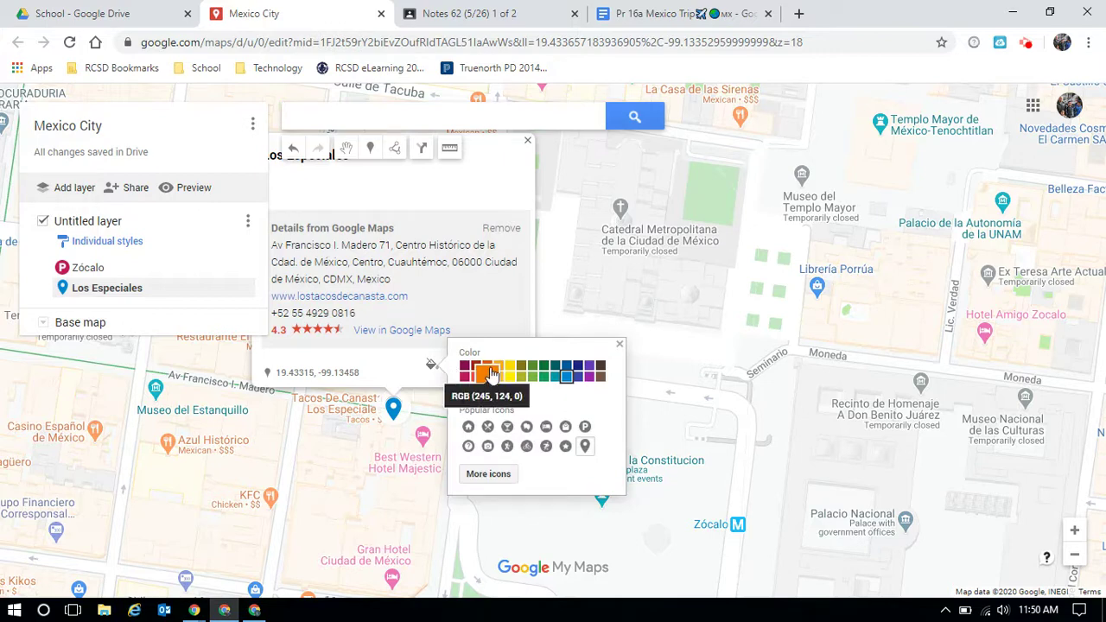
click(544, 369)
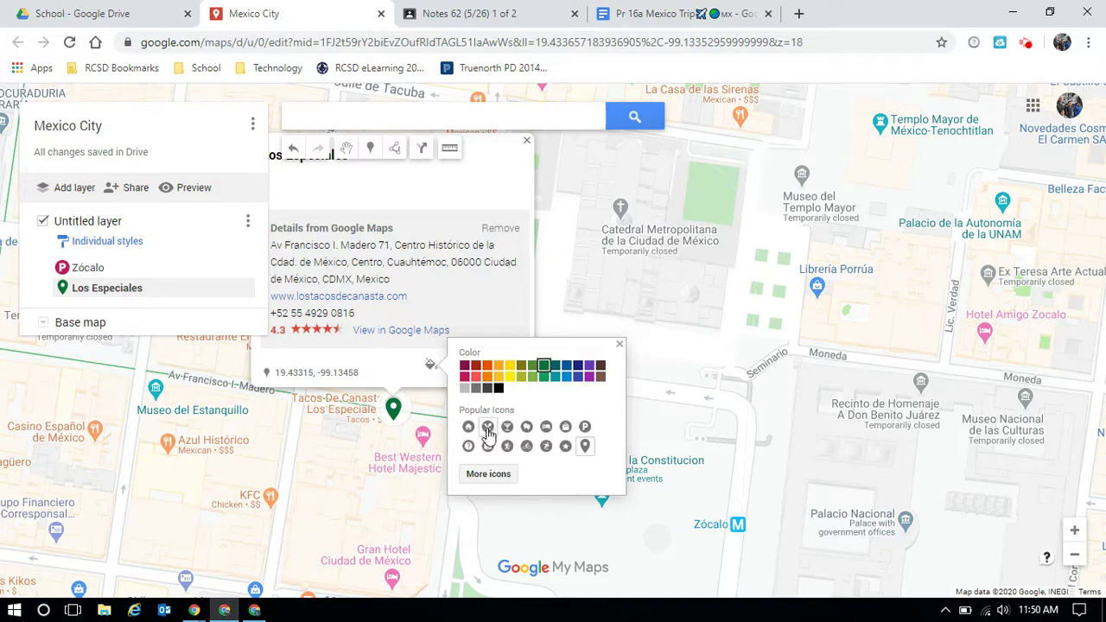
click(488, 428)
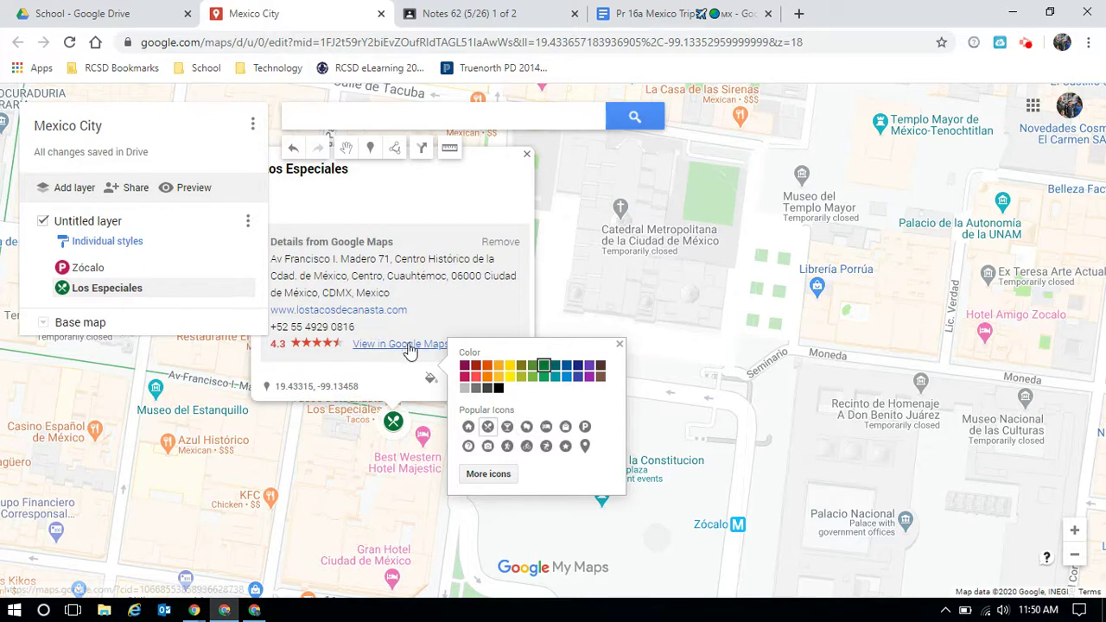
click(620, 347)
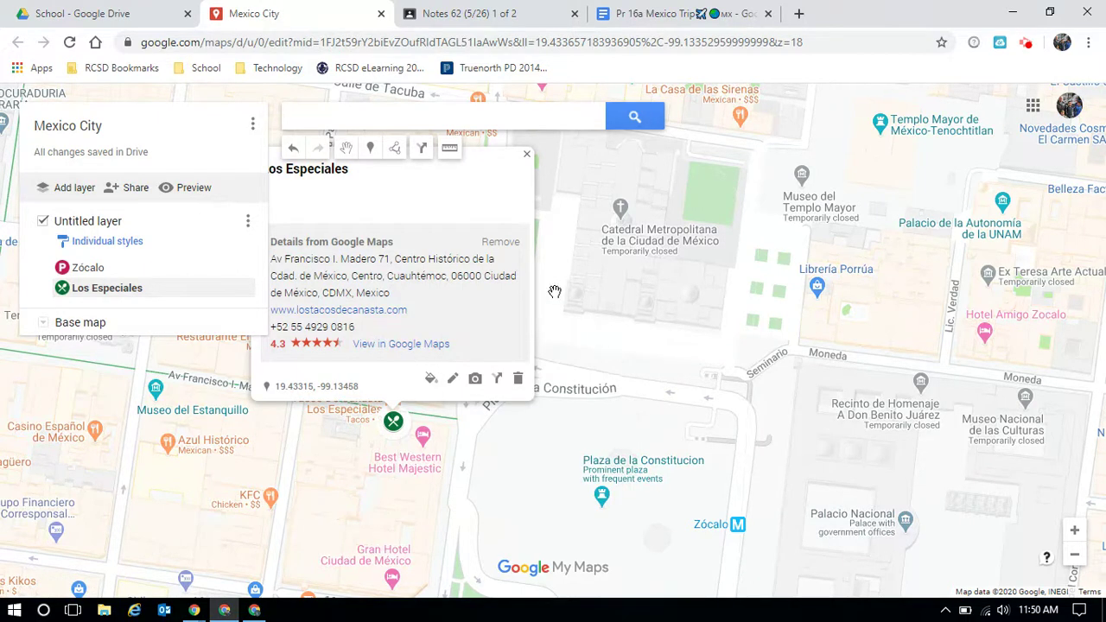
Step: View the place details of the Metropolitan Cathedral and the Templo Mayor Museum on the map
click(621, 216)
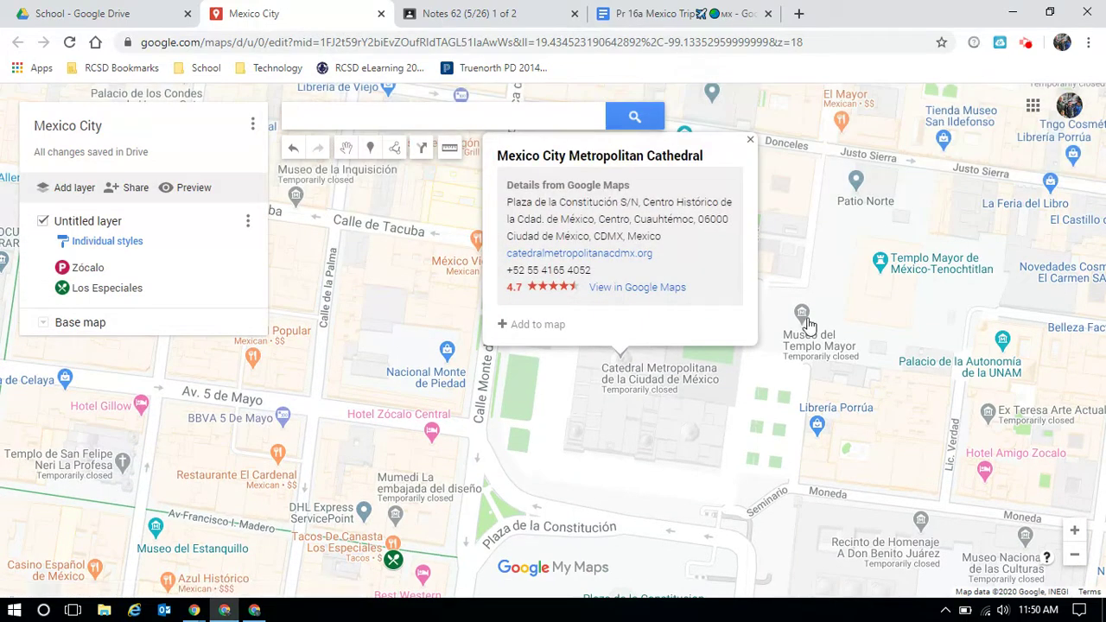
click(803, 316)
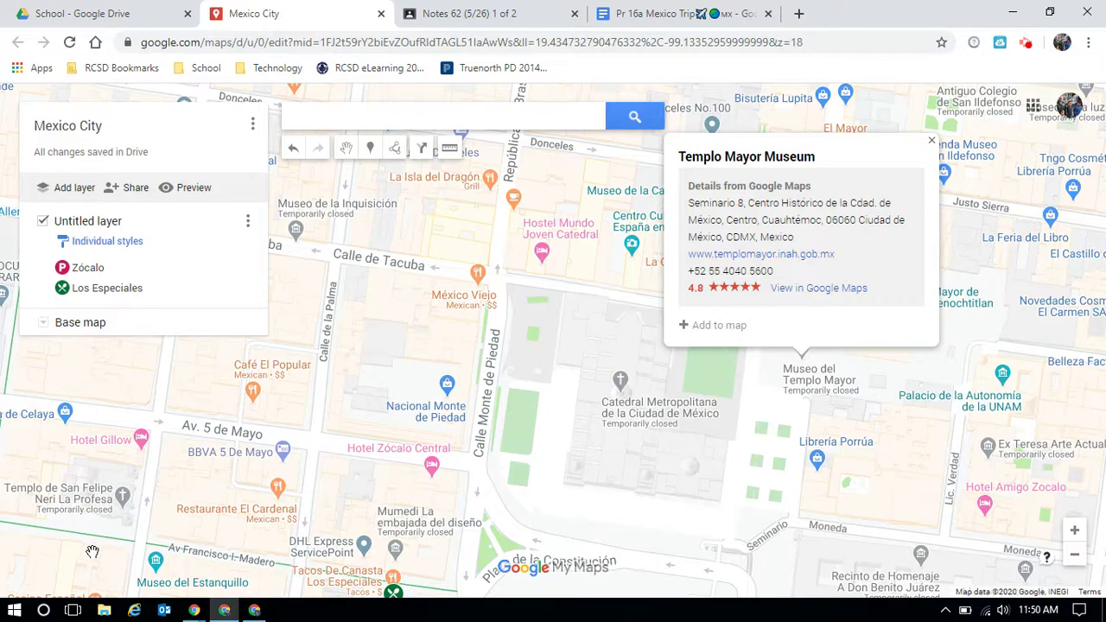
drag(62, 558, 218, 268)
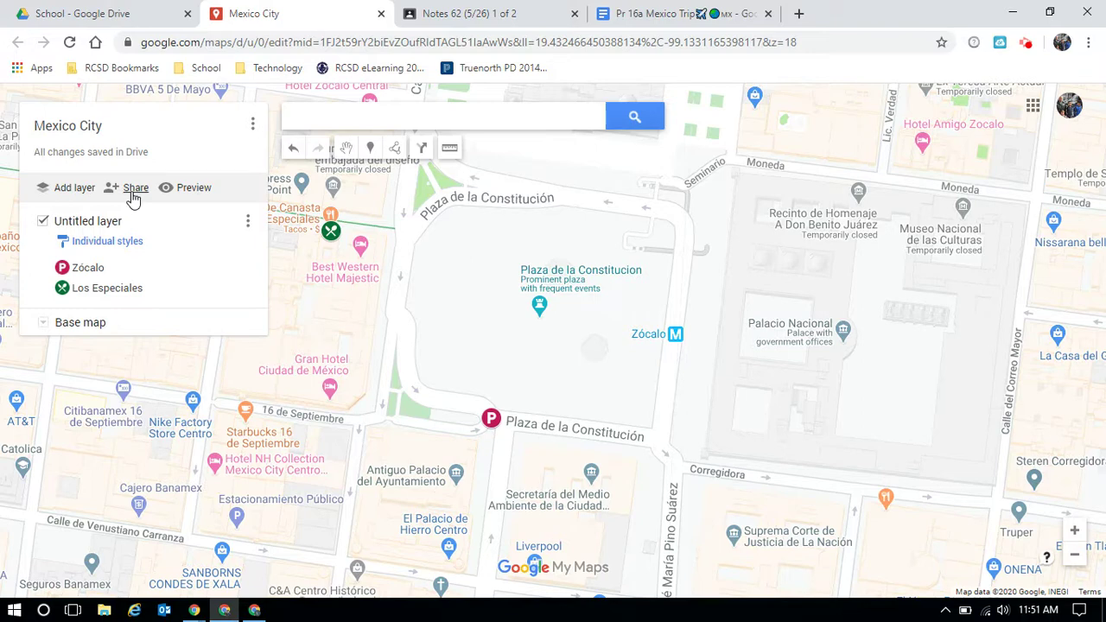
Step: Switch to the Mexico Trip document and go to the section on the trip to Cholula
click(630, 17)
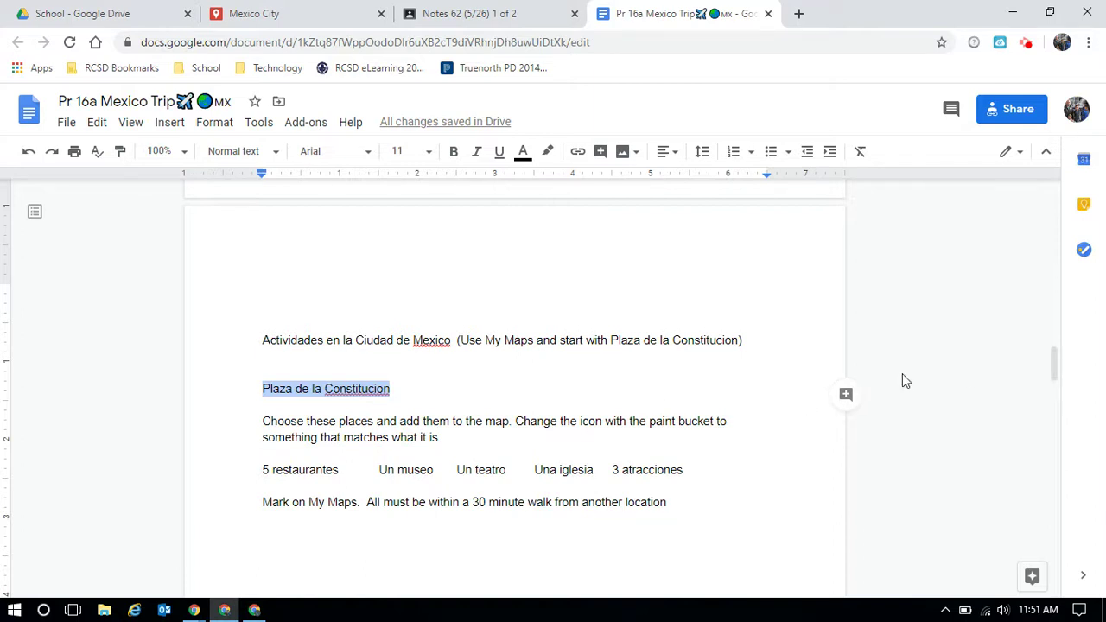
drag(1052, 358, 1056, 383)
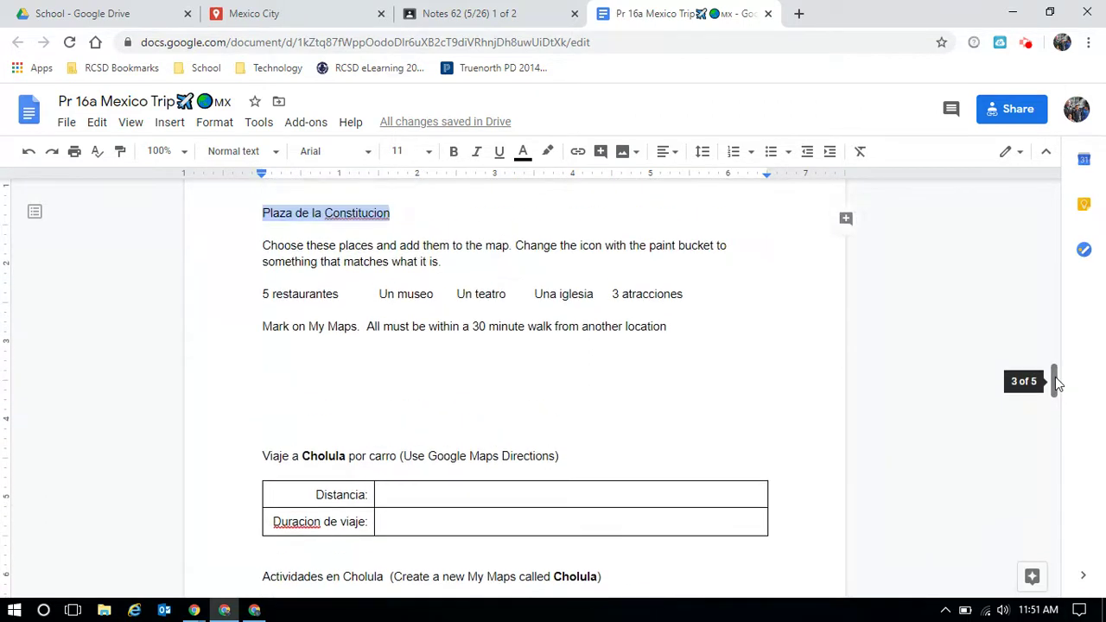